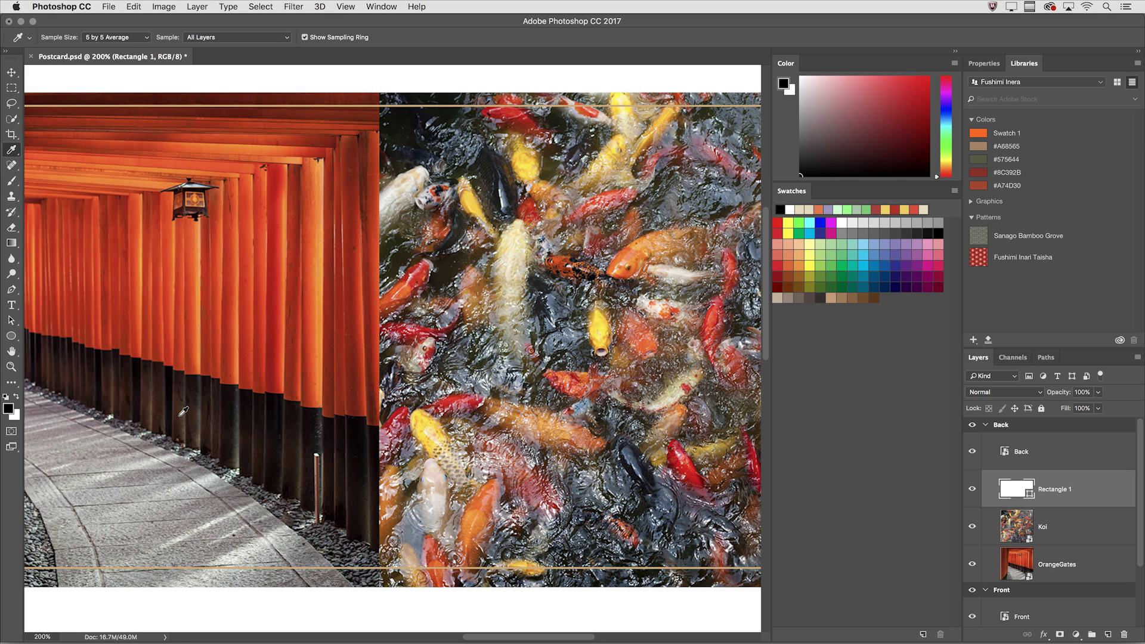
Using 5 by 5 Average on All Layers, take foreground red and background orange from the torii gates.
click(126, 37)
click(127, 37)
click(249, 37)
click(250, 37)
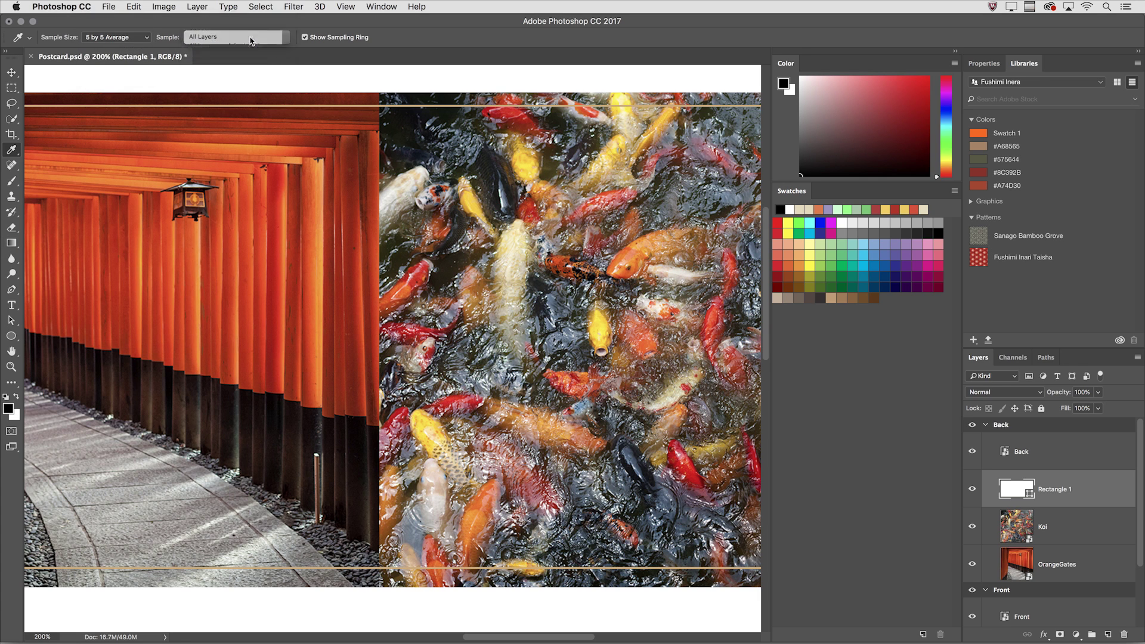
click(276, 186)
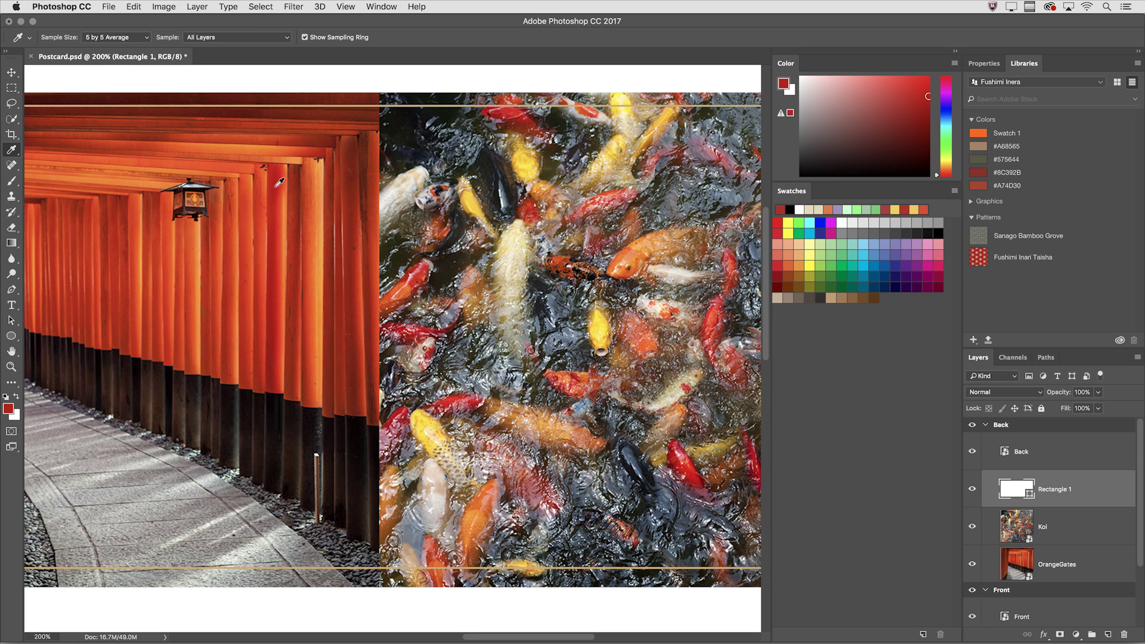
alt+click(326, 236)
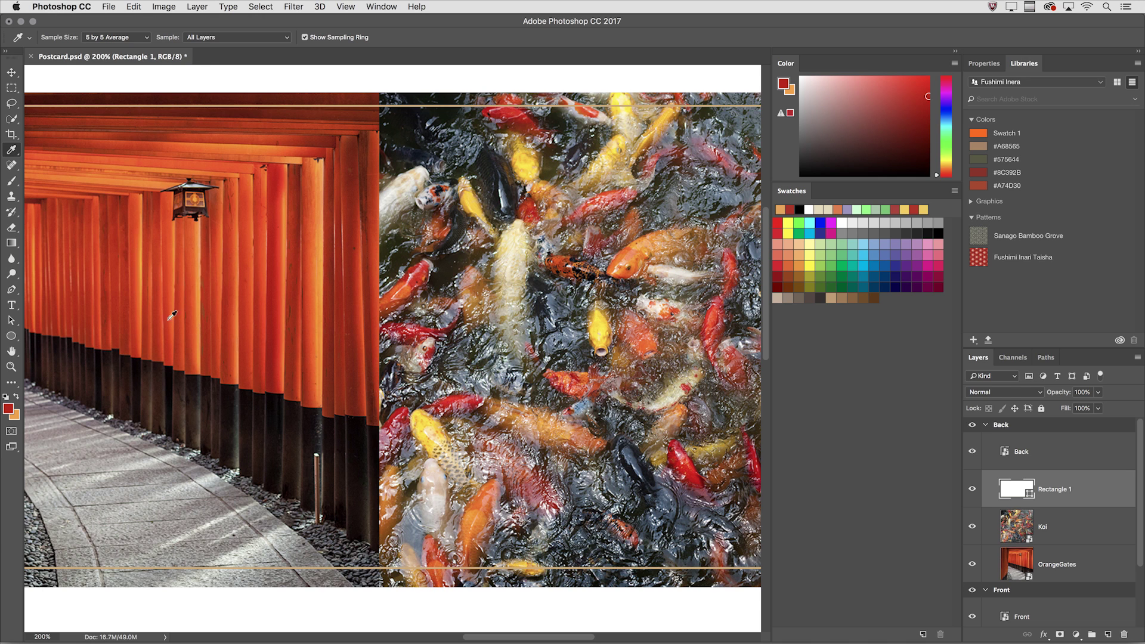
In the foreground Color Picker, view the colour field by saturation, brightness, then hue again.
click(8, 409)
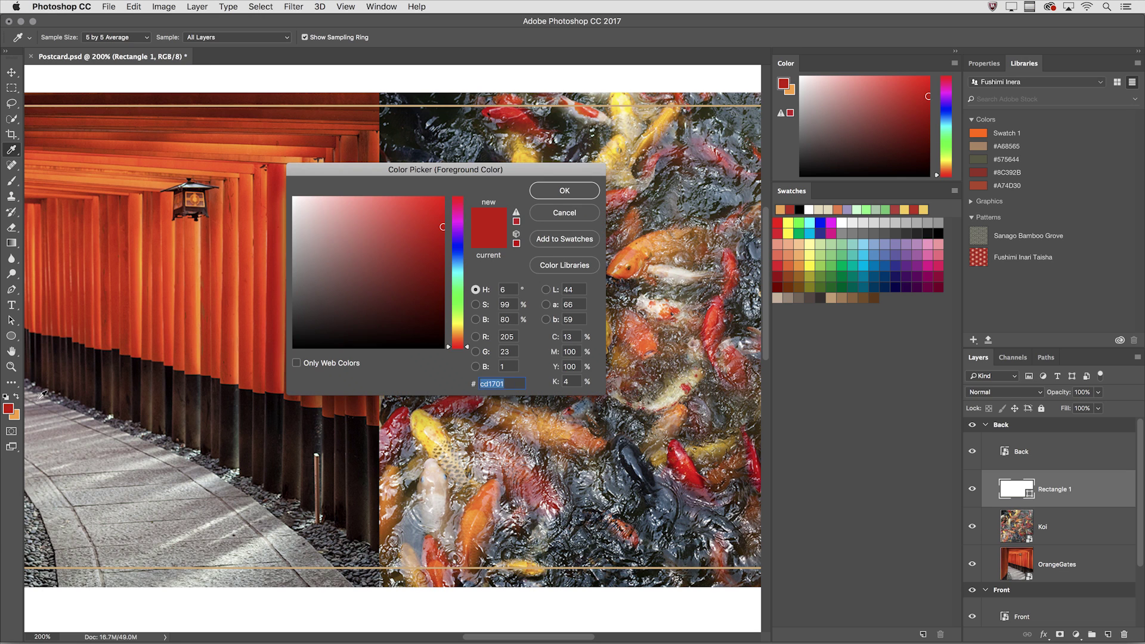
click(475, 305)
click(475, 319)
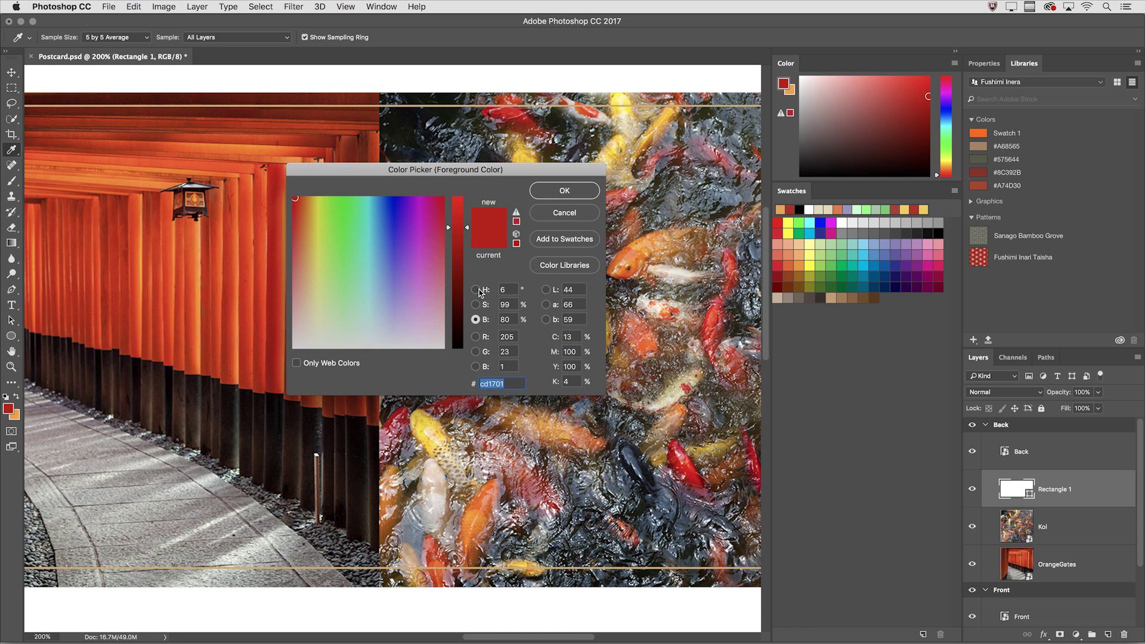
click(475, 290)
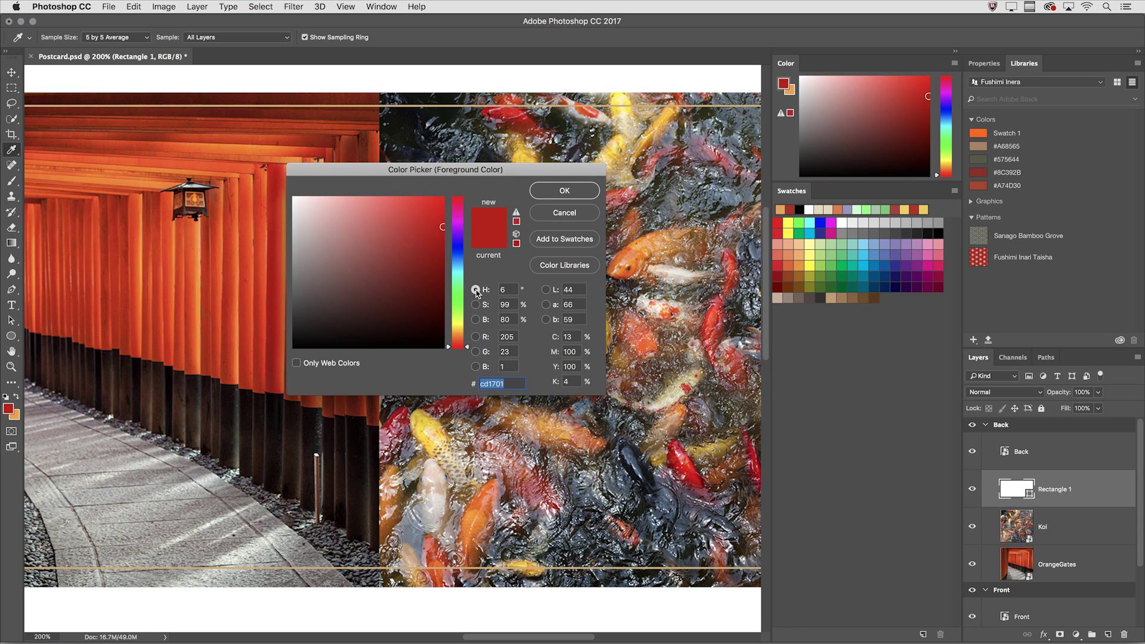
Snap the red to the nearest printable, then web-safe colour cc3333, toggling Only Web Colors.
click(516, 222)
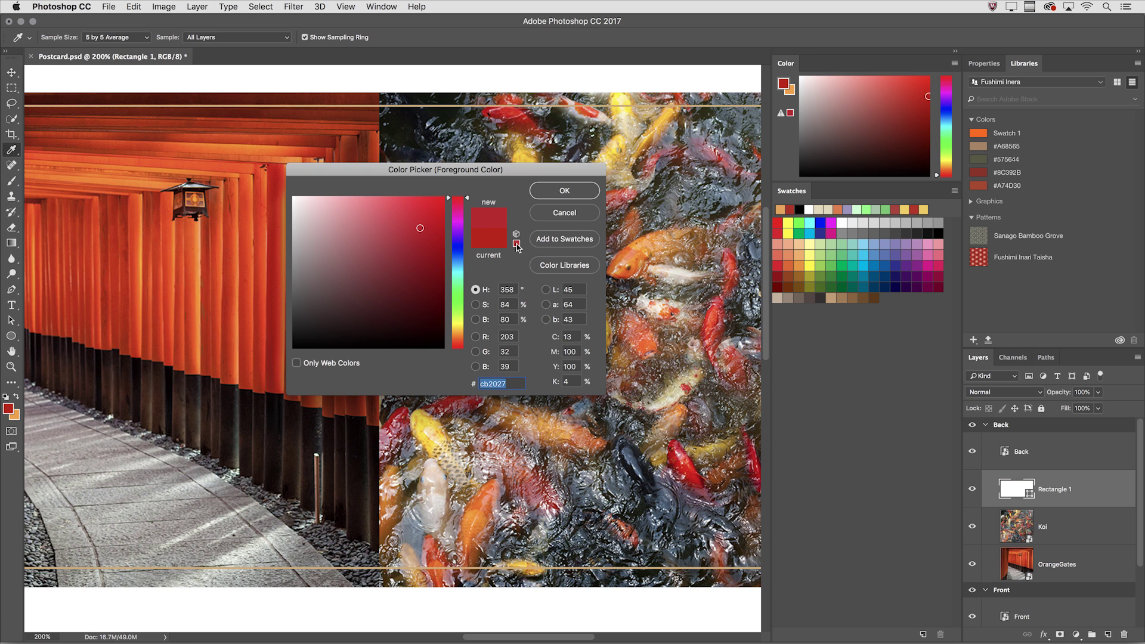
click(516, 244)
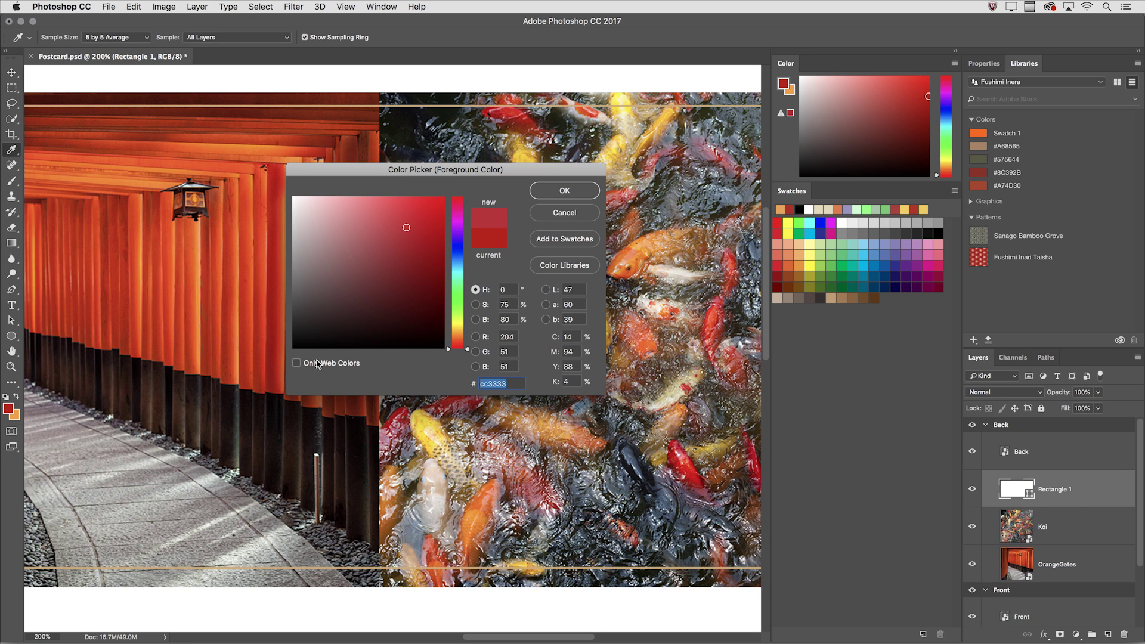
click(297, 363)
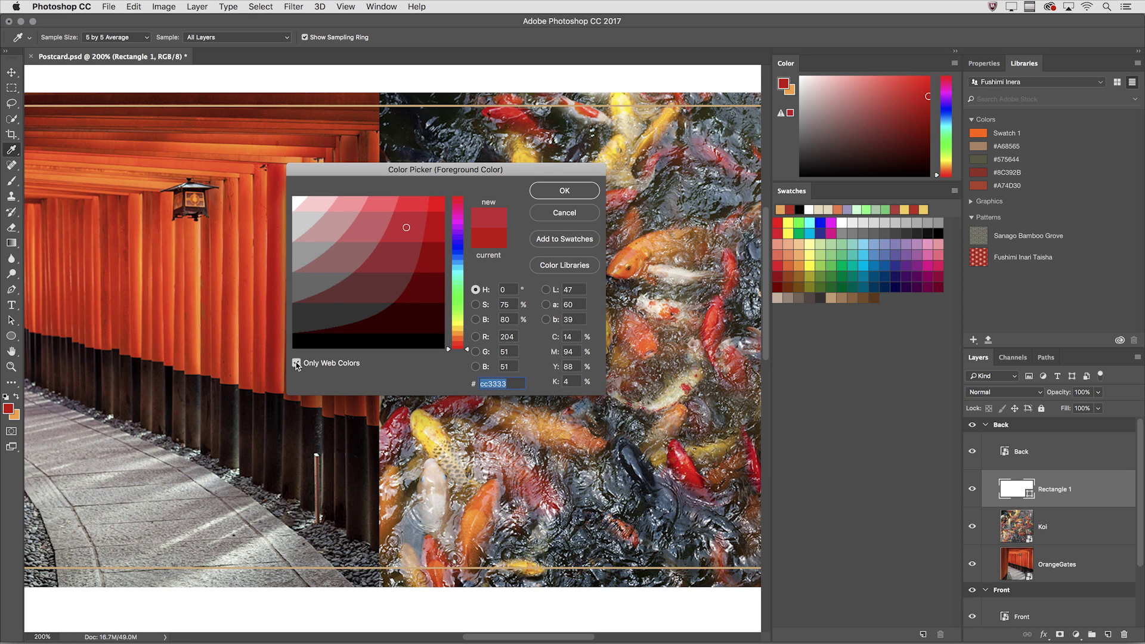
click(296, 363)
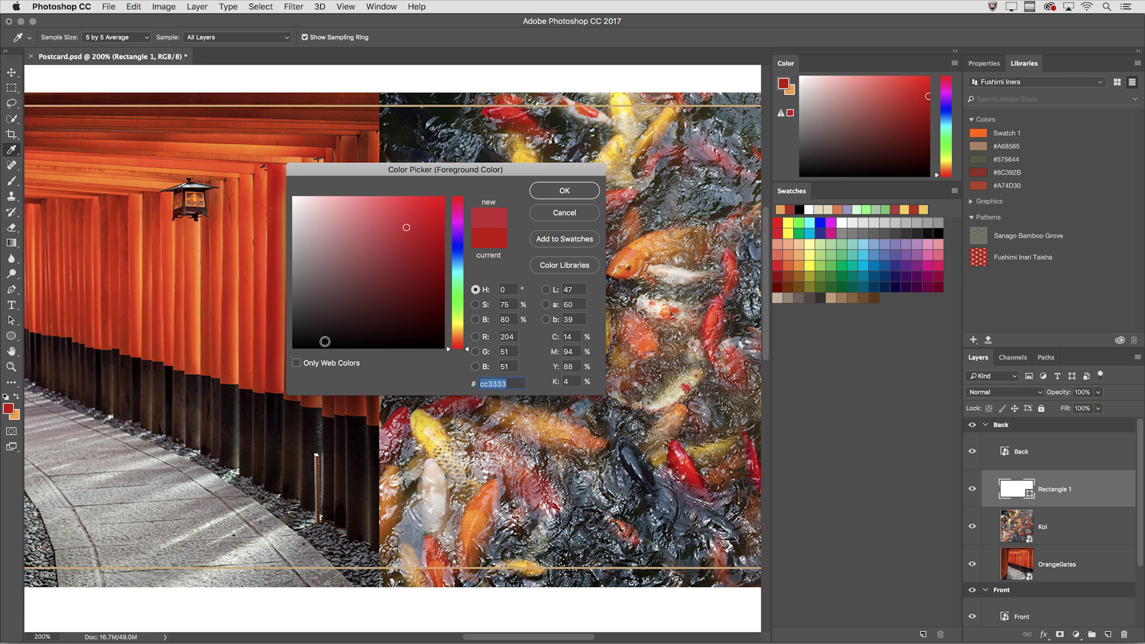
click(570, 267)
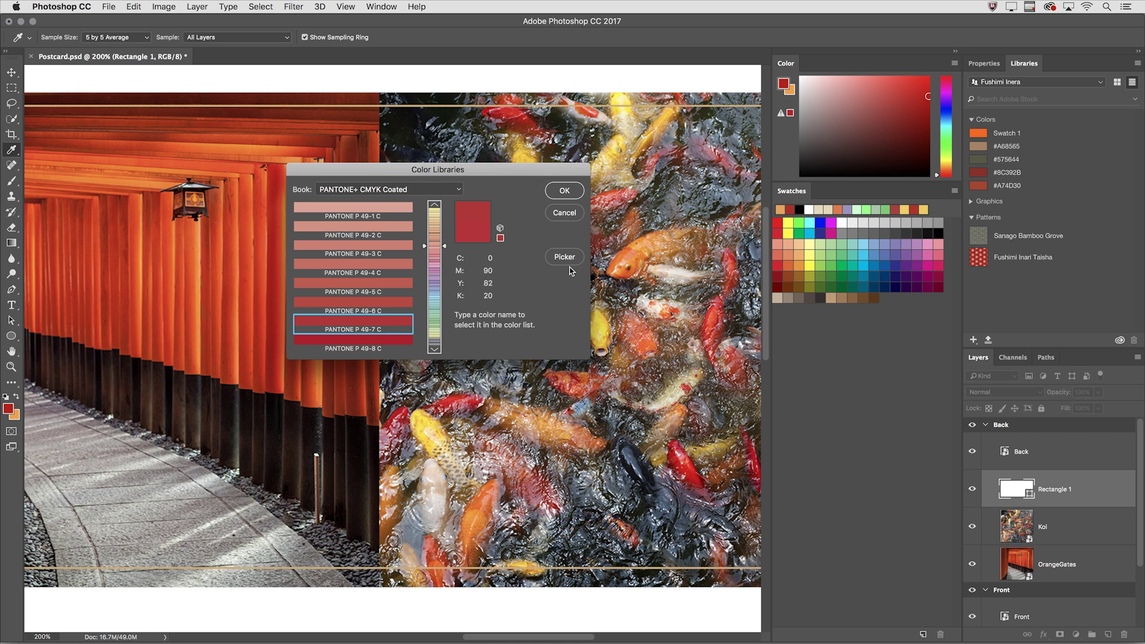
Match the red to PANTONE P 49-7 C in the PANTONE+ CMYK Coated book and return to the picker.
click(420, 189)
click(421, 190)
click(561, 257)
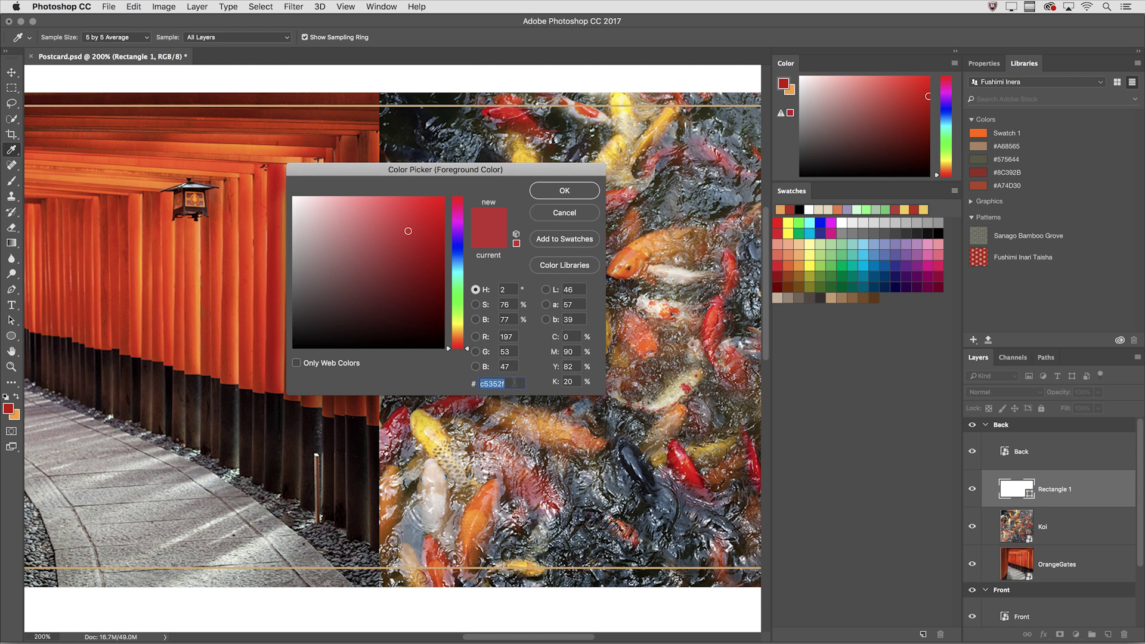
Accept the PANTONE P 49-7 C red and drag the Color/Swatches divider down to enlarge the spectrum.
click(563, 191)
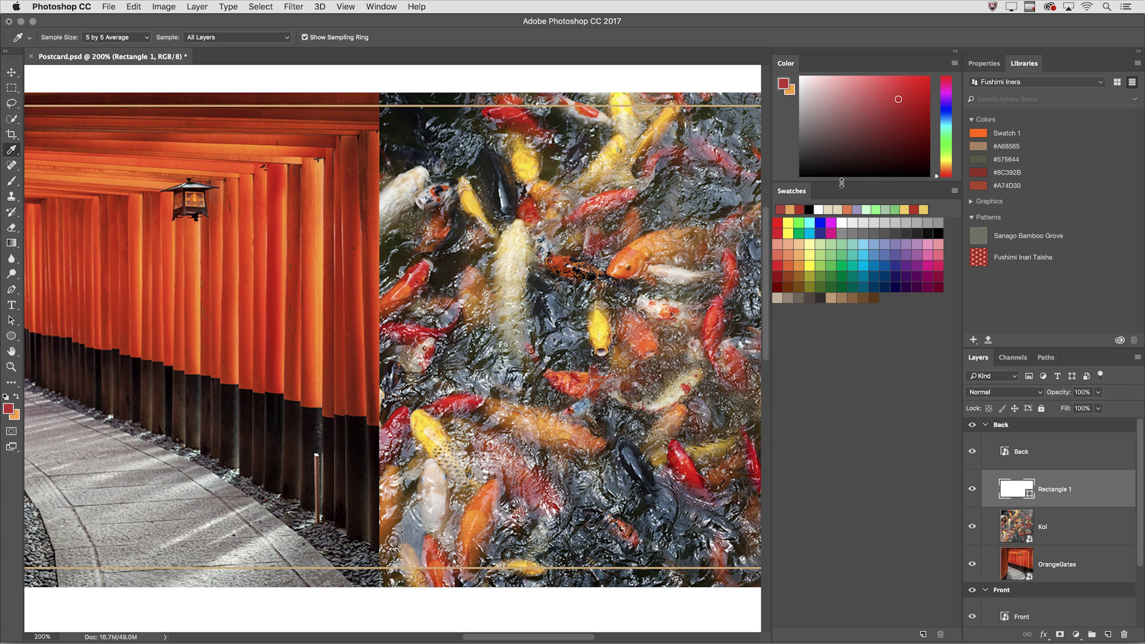
drag(842, 182, 844, 382)
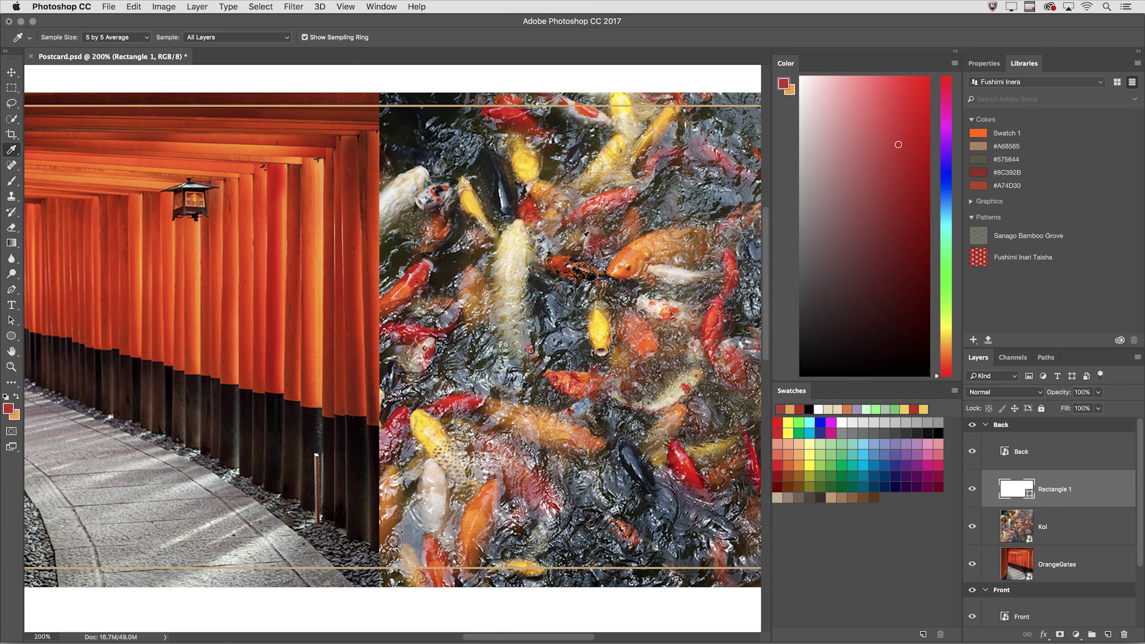
click(954, 63)
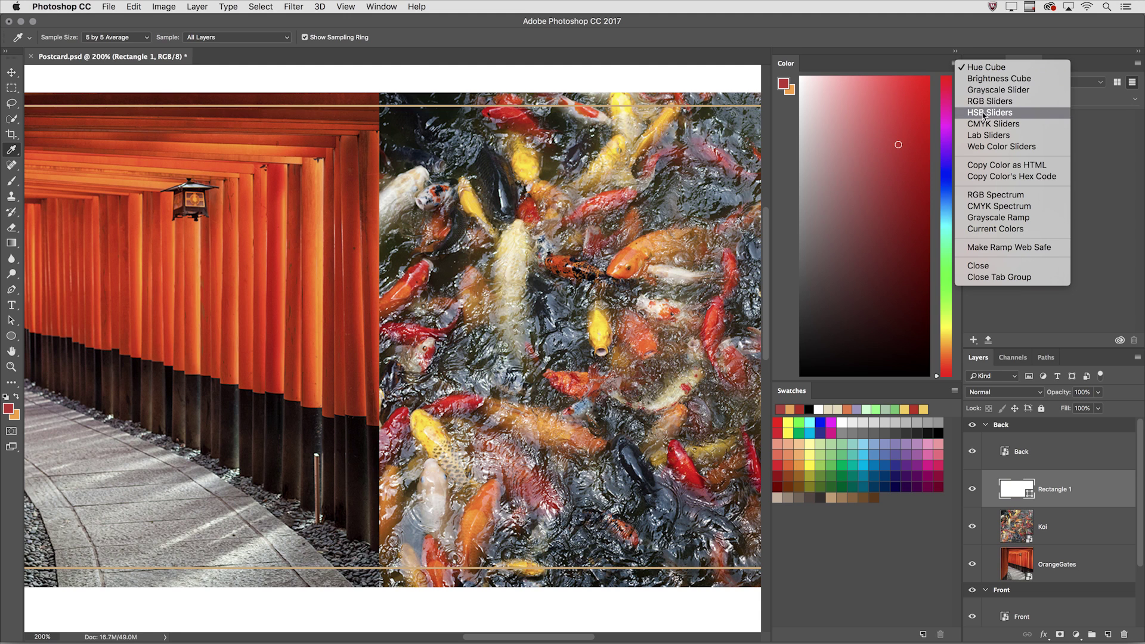
click(1038, 118)
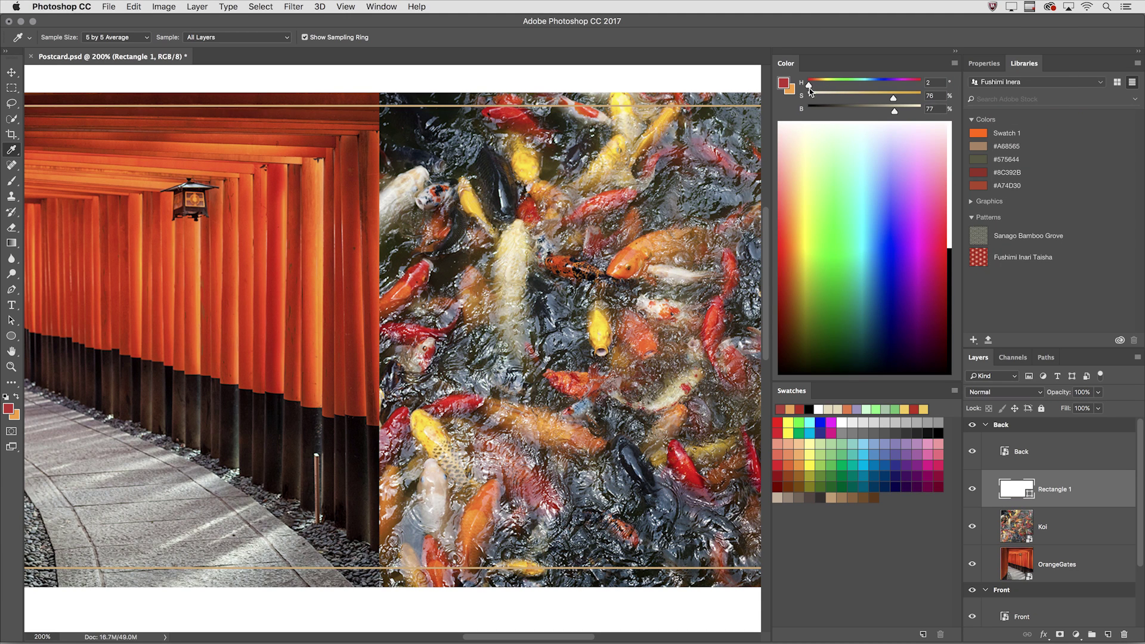
drag(810, 89, 869, 113)
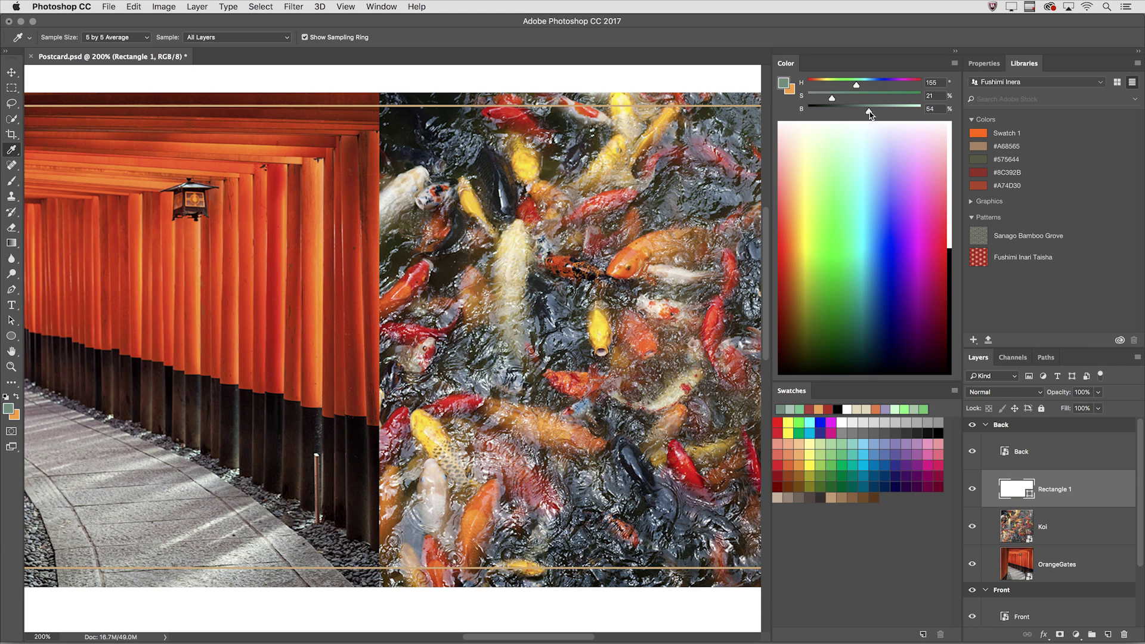
click(955, 64)
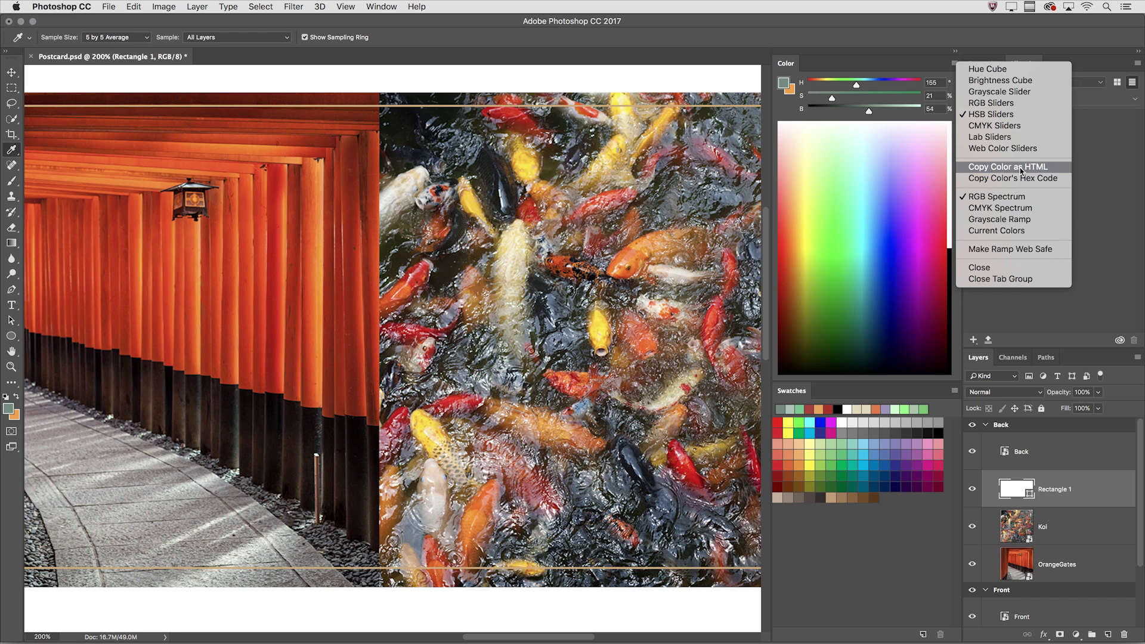
click(920, 155)
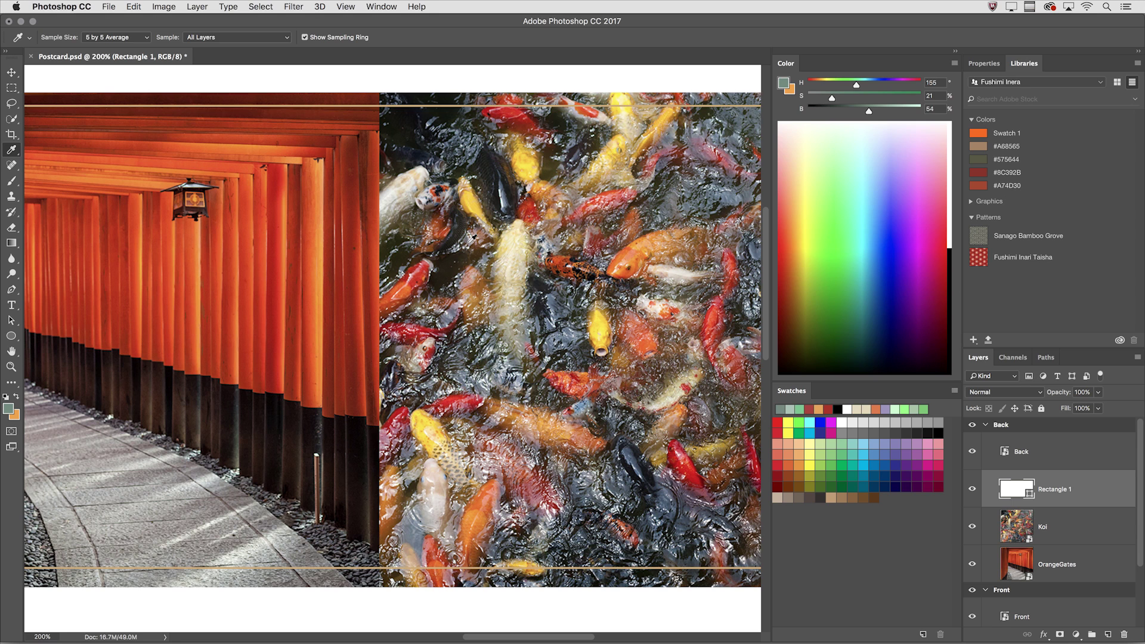
With the on-canvas HUD picker, raise saturation and shift hue to blue H 199°, S 67%, B 69%.
ctrl+alt+super+click(484, 251)
drag(484, 251, 557, 221)
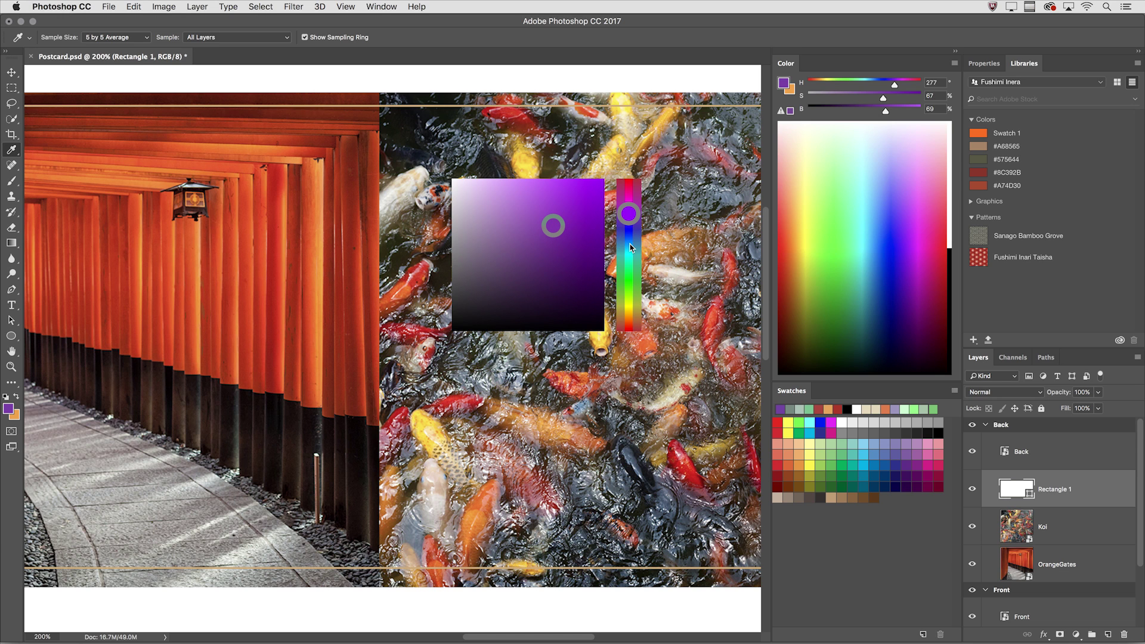
mouse_move(631, 247)
mouse_down()
mouse_move(631, 283)
mouse_move(629, 241)
mouse_up()
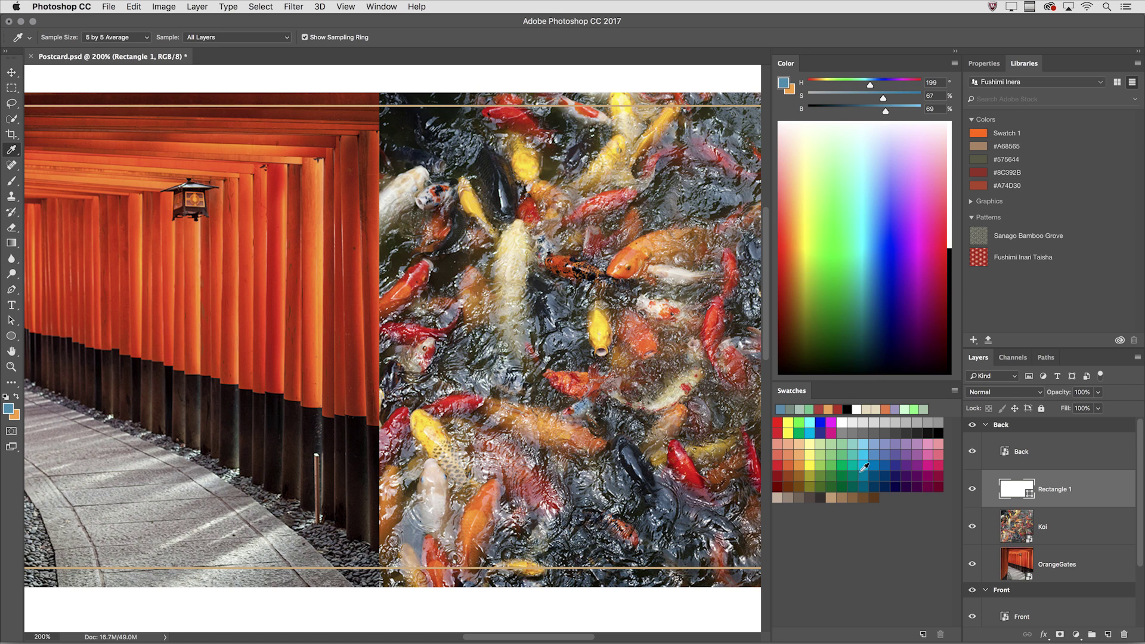
Load the JKost_CSS.html file from the Desktop into the Swatches panel.
click(955, 392)
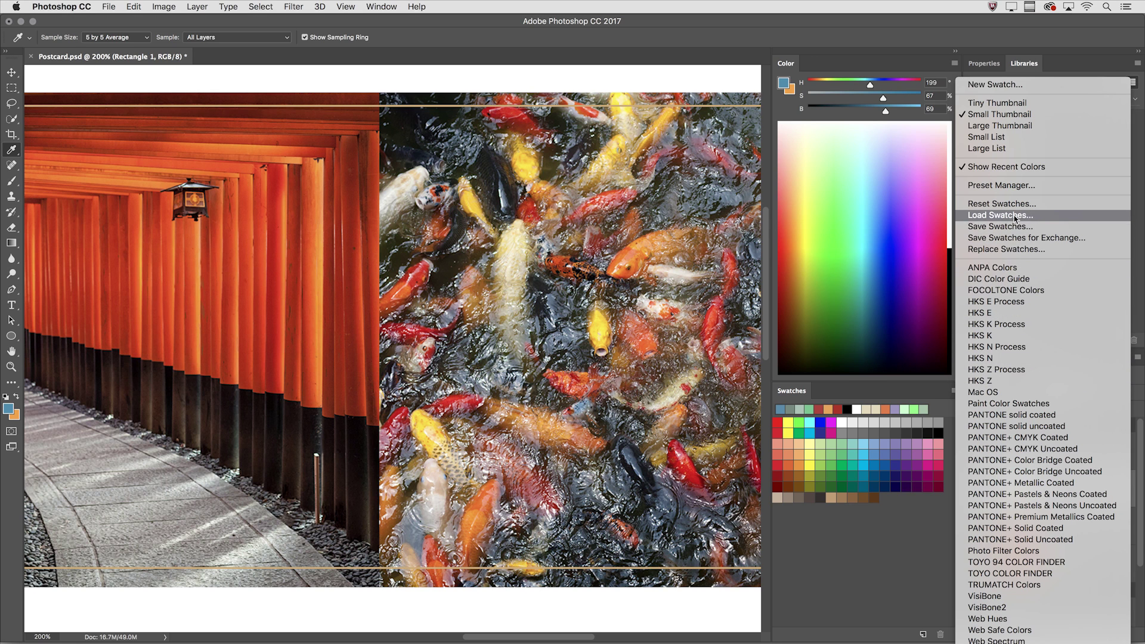
click(1039, 217)
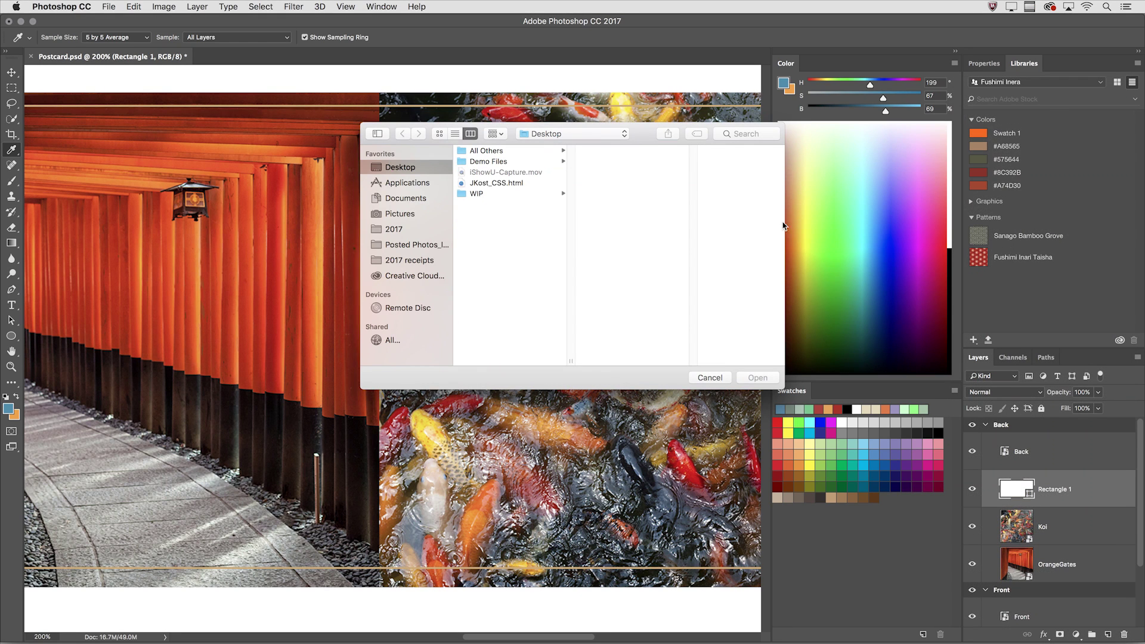
click(518, 186)
double_click(518, 185)
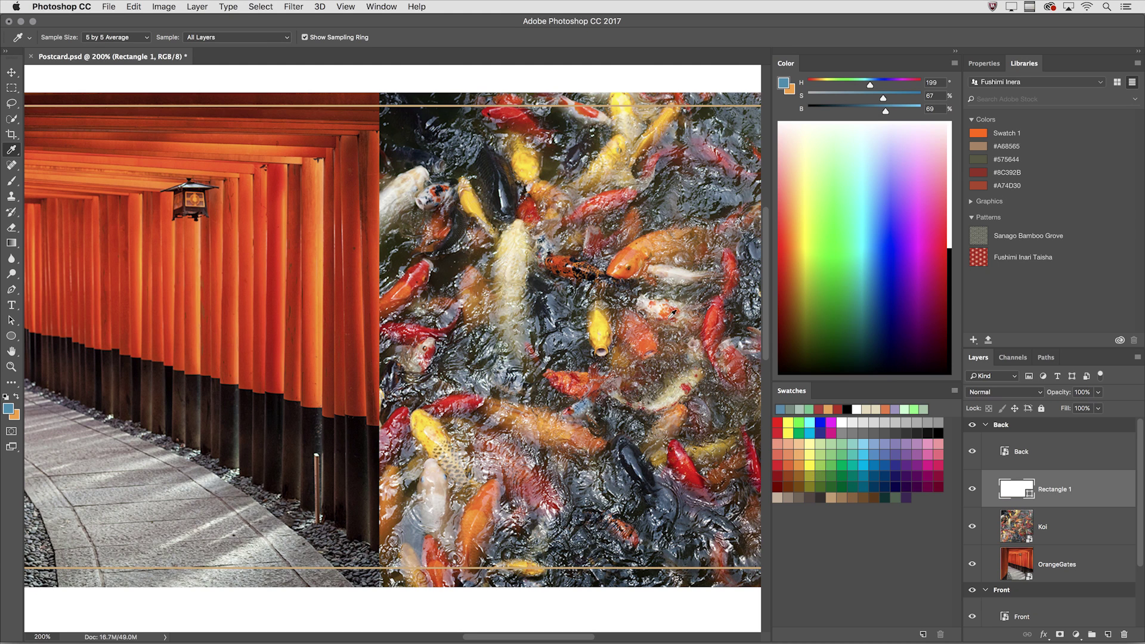
Sample a koi's orange and save it as Swatch 1 in both swatches and the current library.
click(632, 253)
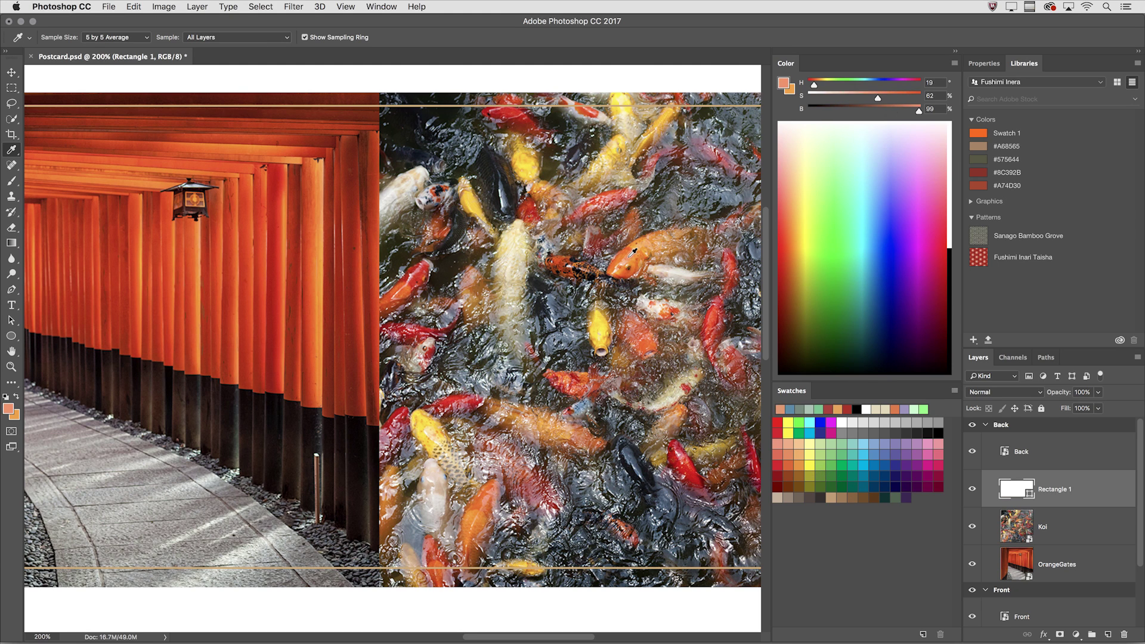
click(863, 547)
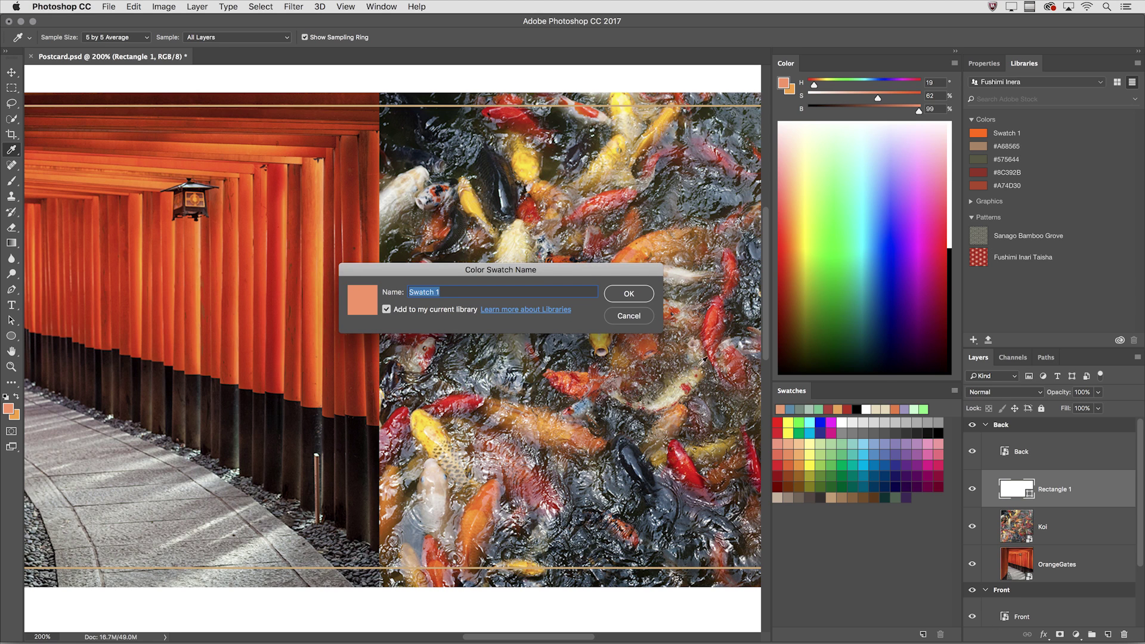
click(629, 293)
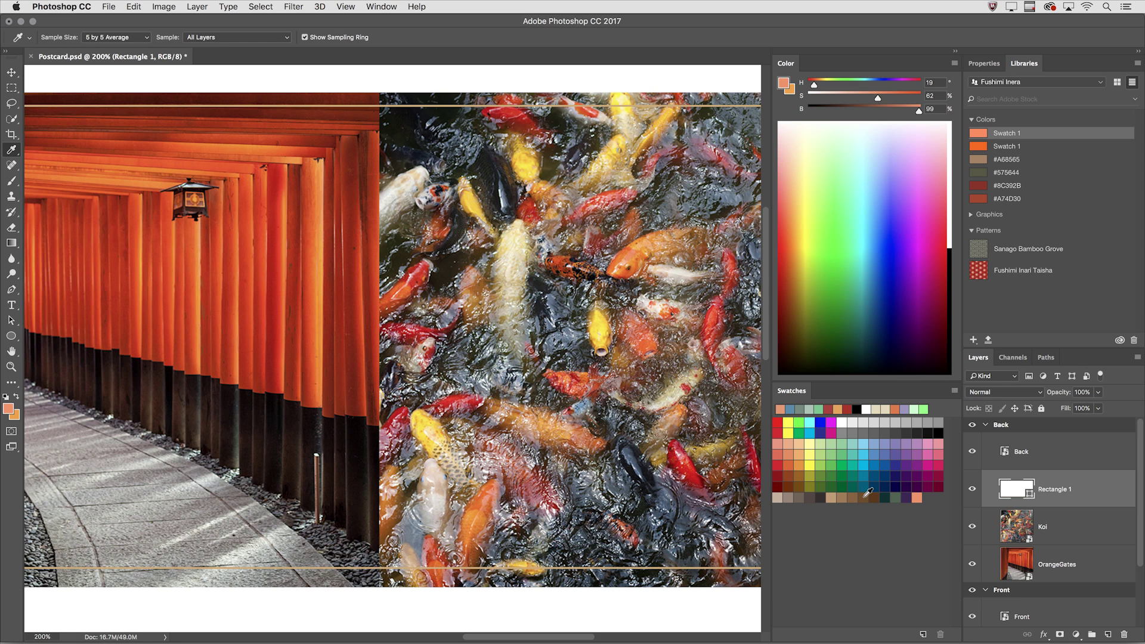
click(916, 498)
drag(916, 498, 864, 509)
Sample a pale koi cream and add the foreground colour #F4E7C0 to the Fushimi Inera library.
click(517, 250)
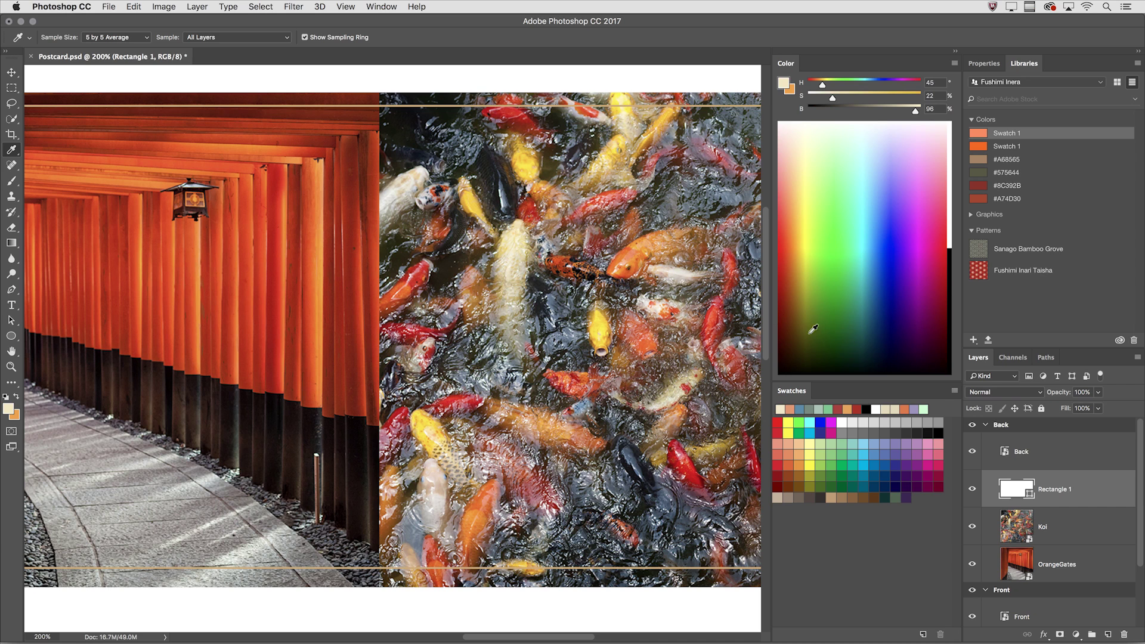
click(973, 340)
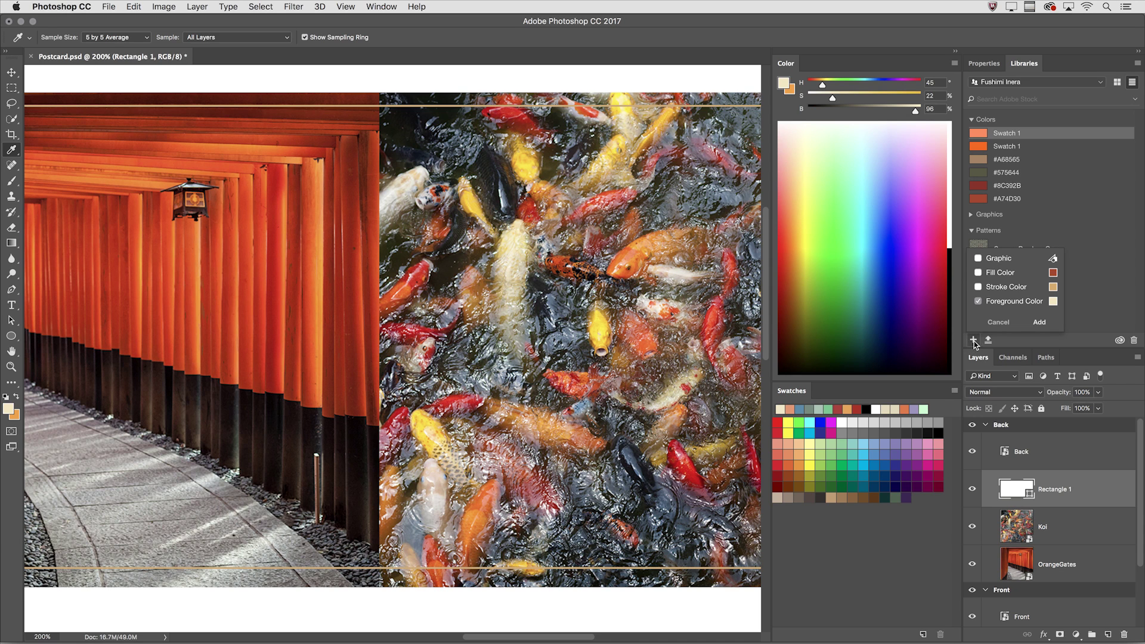
click(1039, 322)
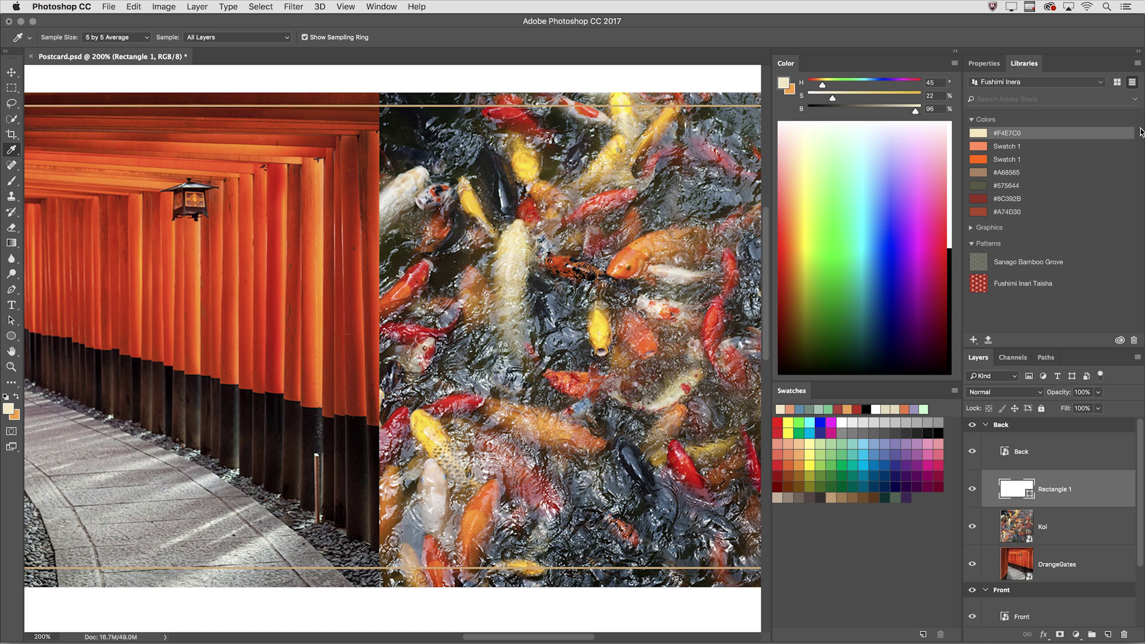
click(1136, 64)
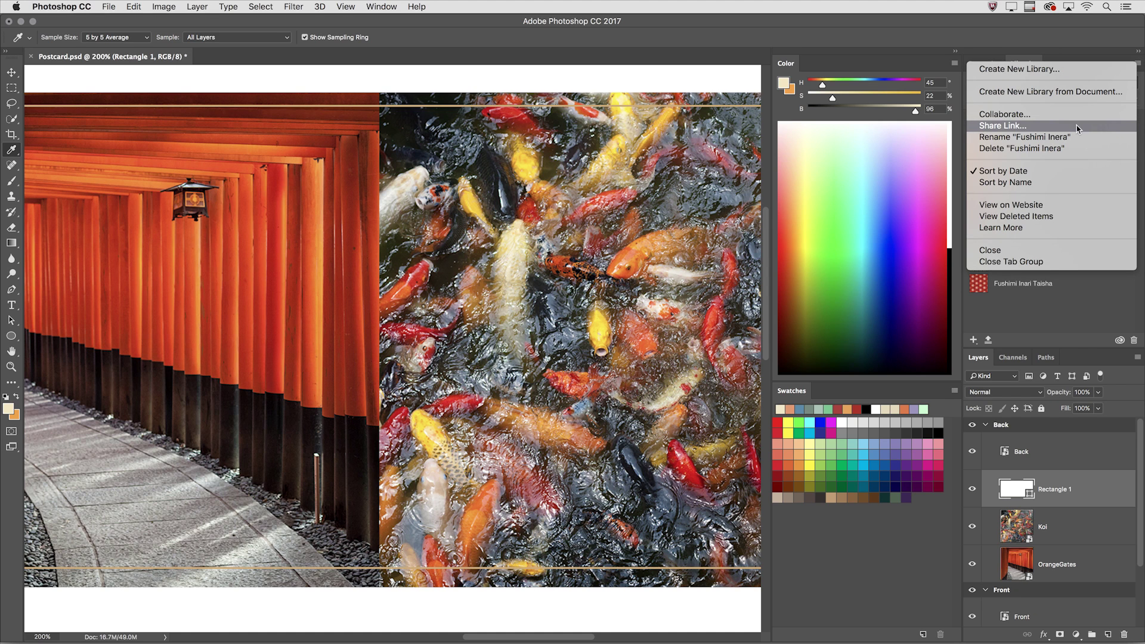
click(957, 119)
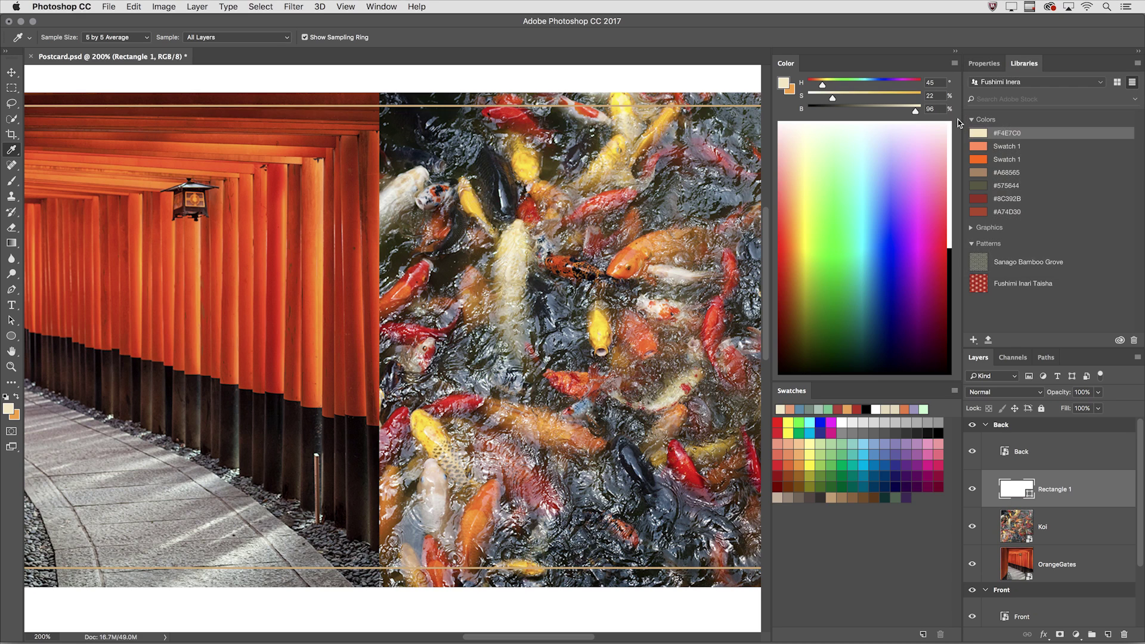